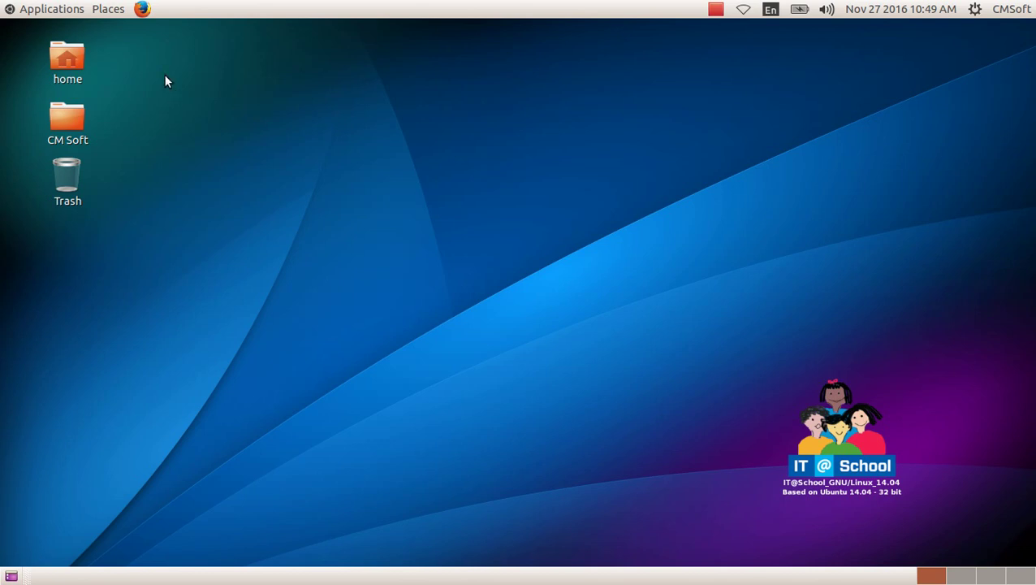
# - Open the Library.odb database from the DBMS folder in Students_Works_10 and minimize the file manager window
pyautogui.doubleClick(75, 62)
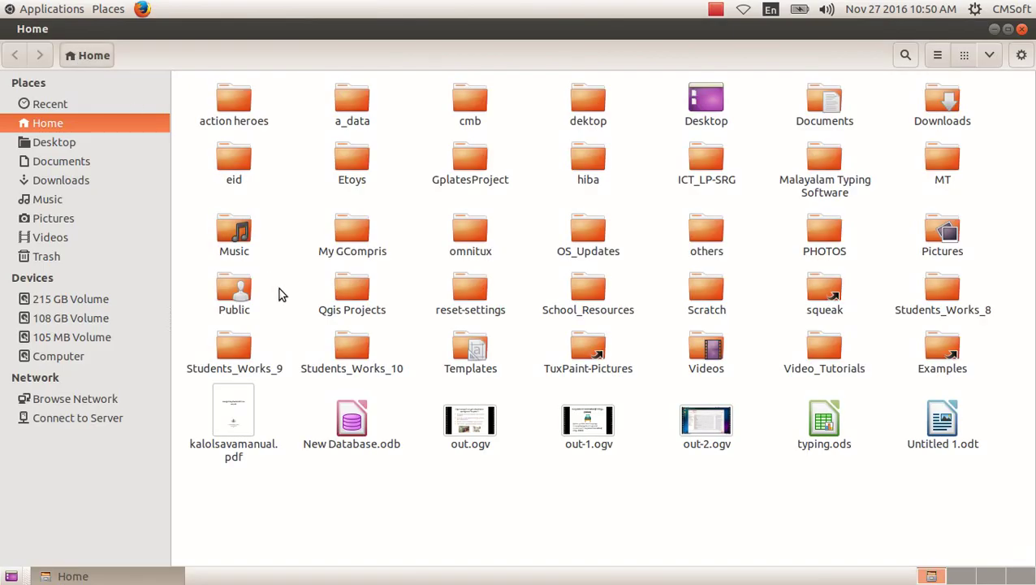
pyautogui.doubleClick(347, 351)
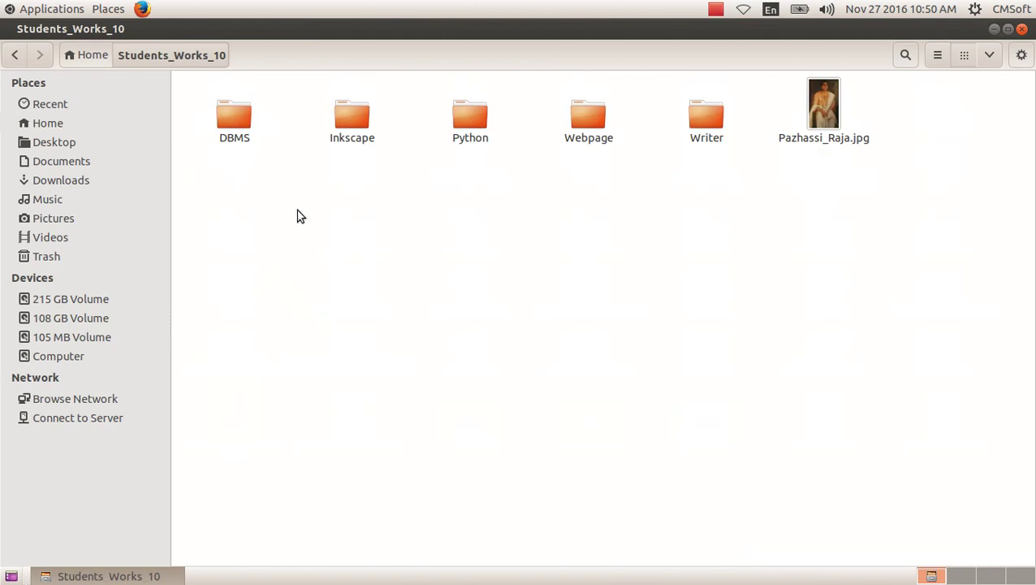
pyautogui.doubleClick(217, 123)
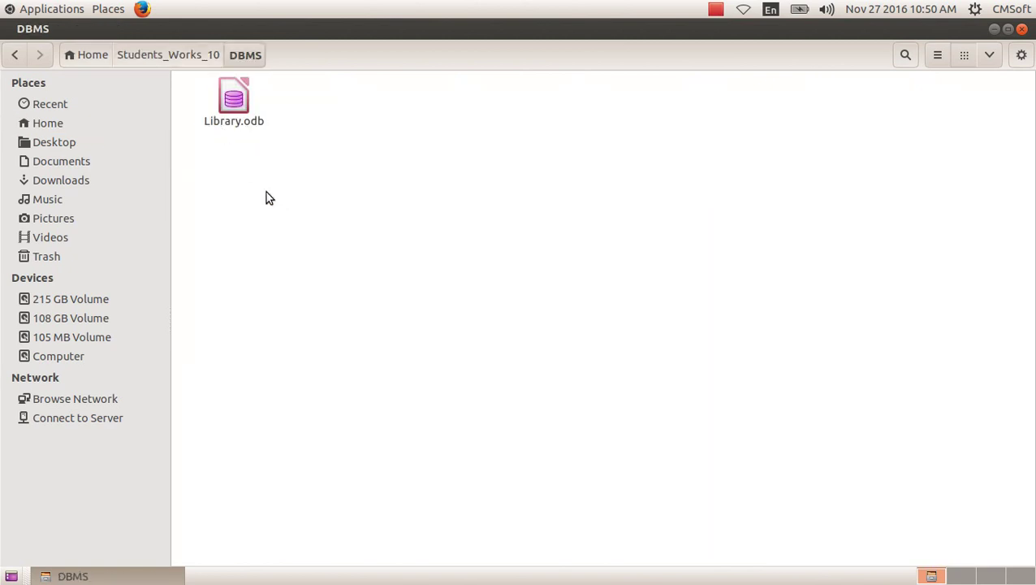
pyautogui.doubleClick(238, 120)
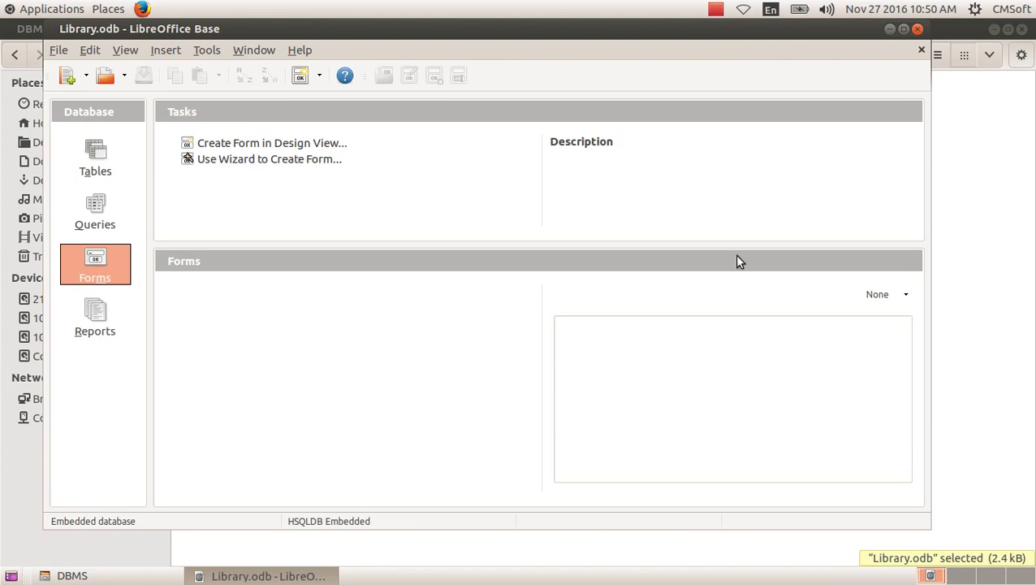
pyautogui.click(994, 29)
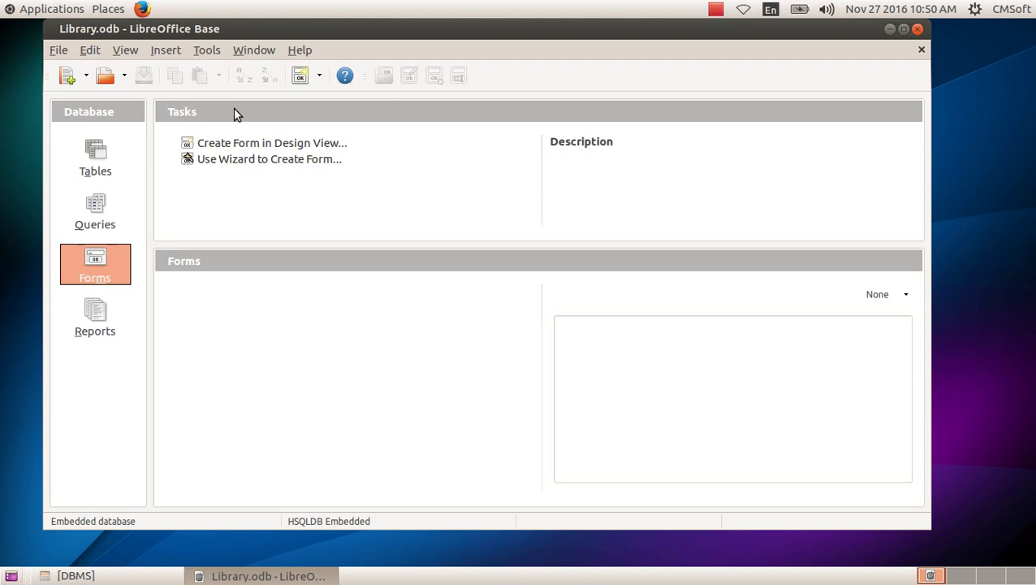
# - Examine the creation tasks and contents of the database's Tables, Queries, Forms and Reports sections
pyautogui.click(91, 169)
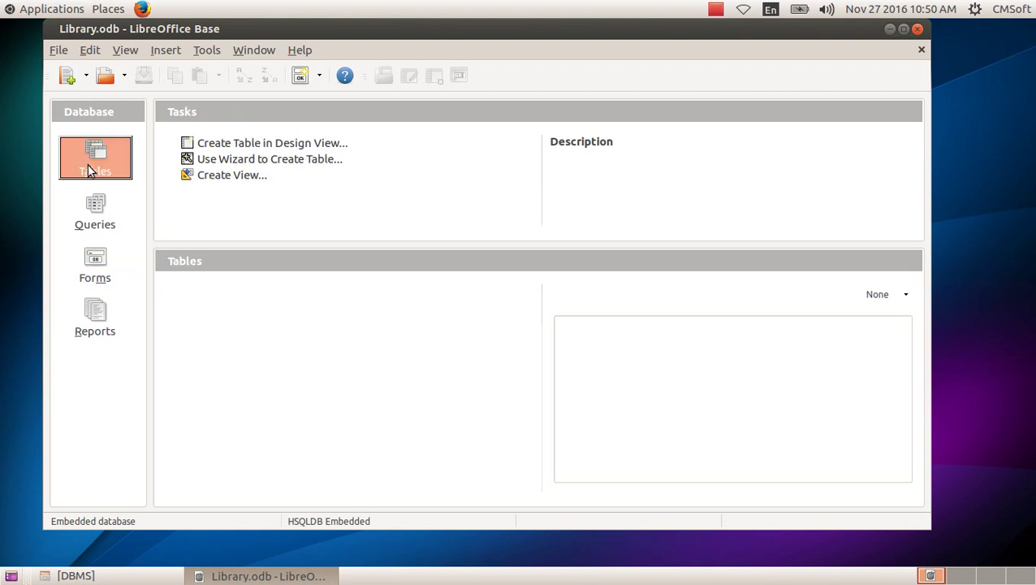
pyautogui.click(100, 210)
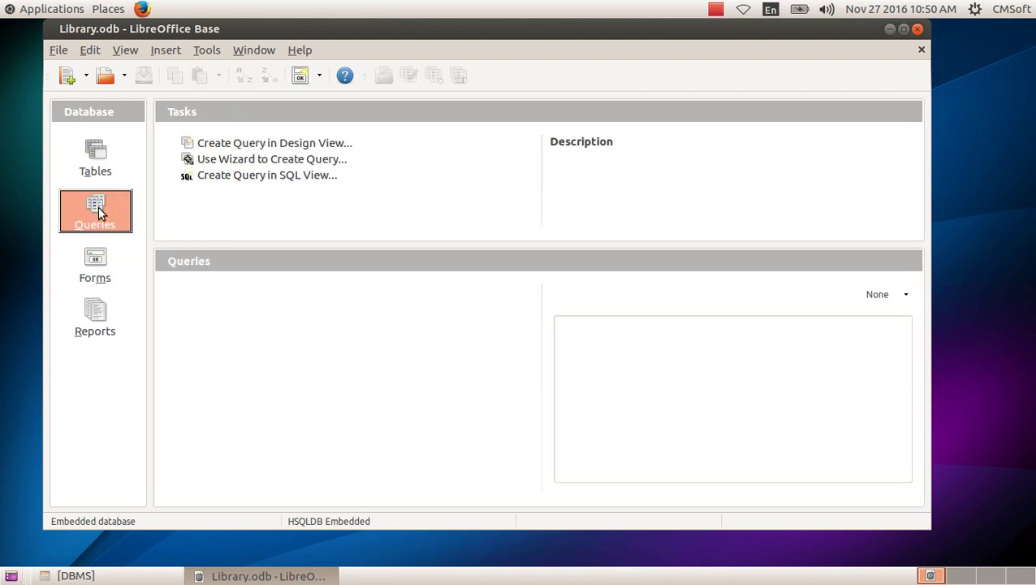
pyautogui.click(98, 260)
pyautogui.click(96, 323)
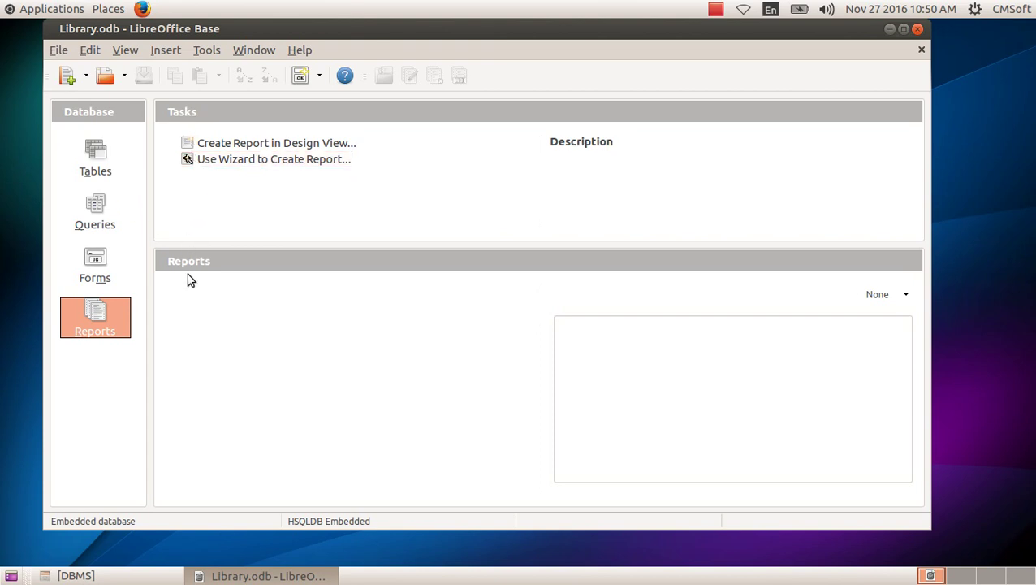
pyautogui.click(82, 150)
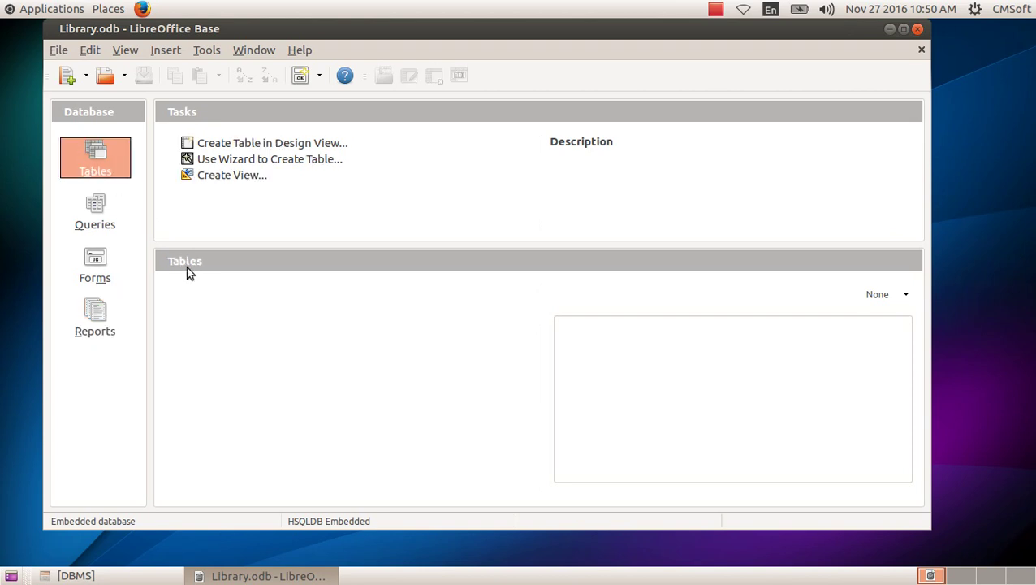
pyautogui.click(104, 218)
pyautogui.click(107, 275)
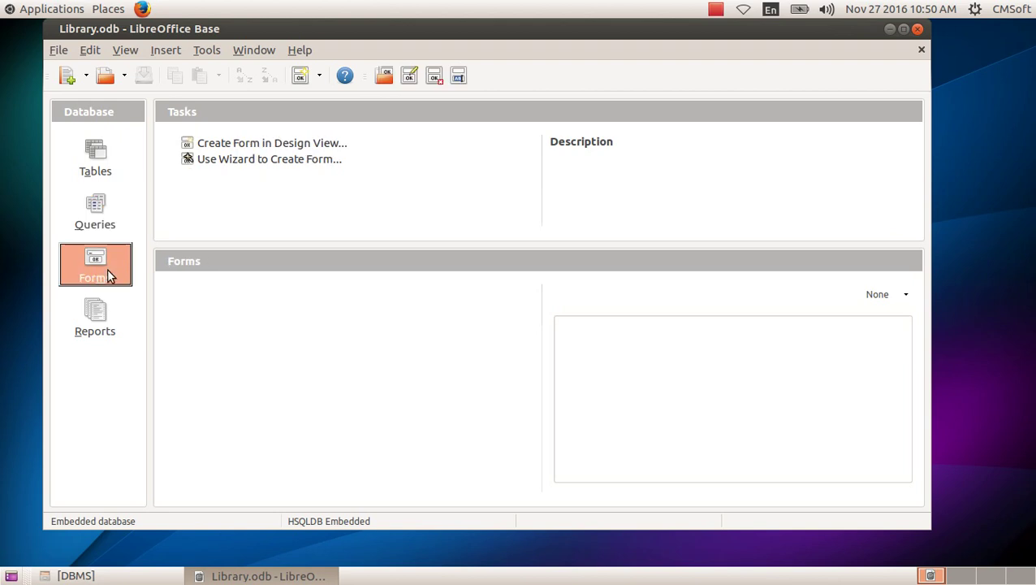
pyautogui.click(107, 320)
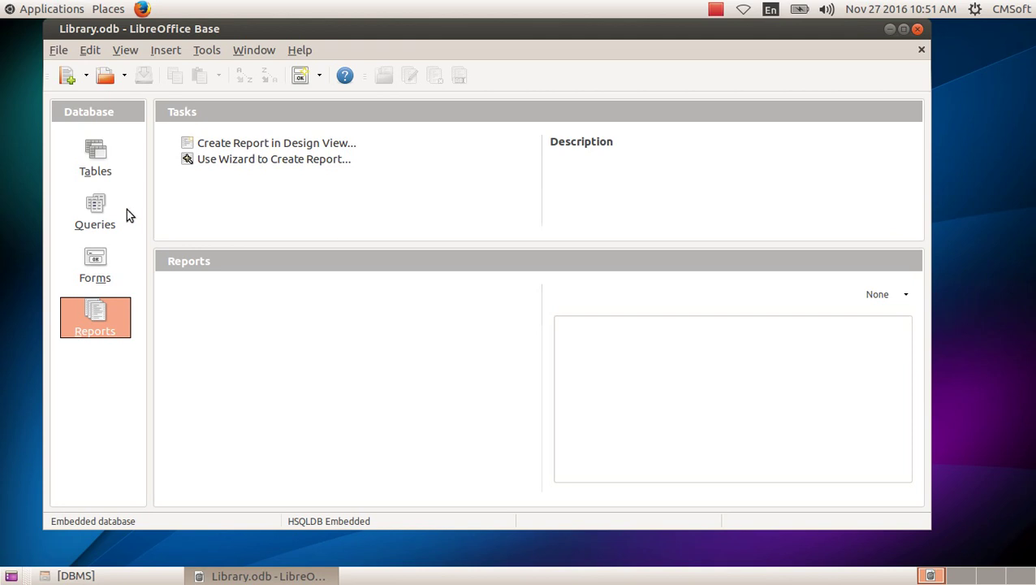
# - Start a new table in Design View and add a Book_No field of type Number [ NUMERIC ]
pyautogui.click(103, 166)
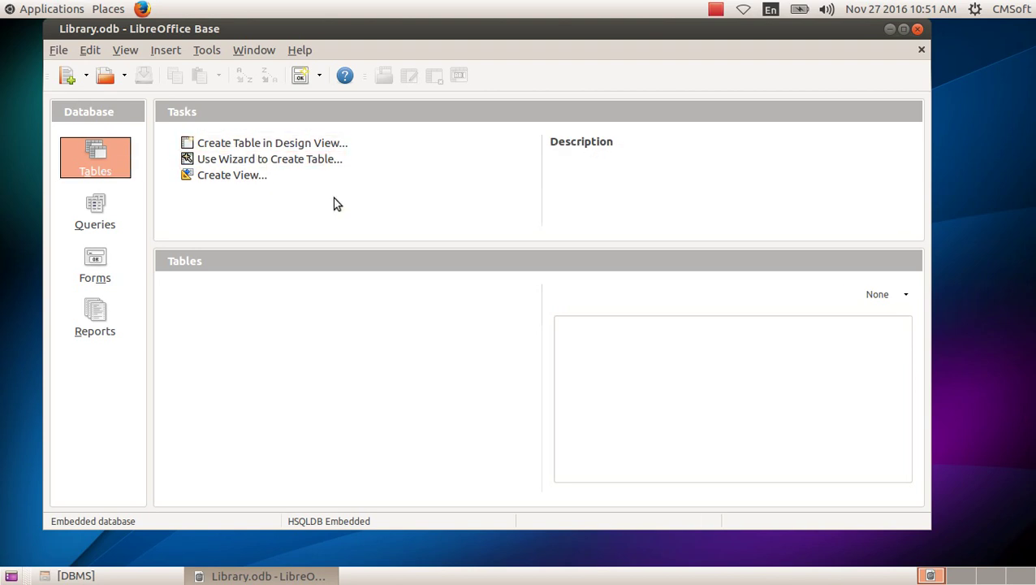
pyautogui.click(304, 145)
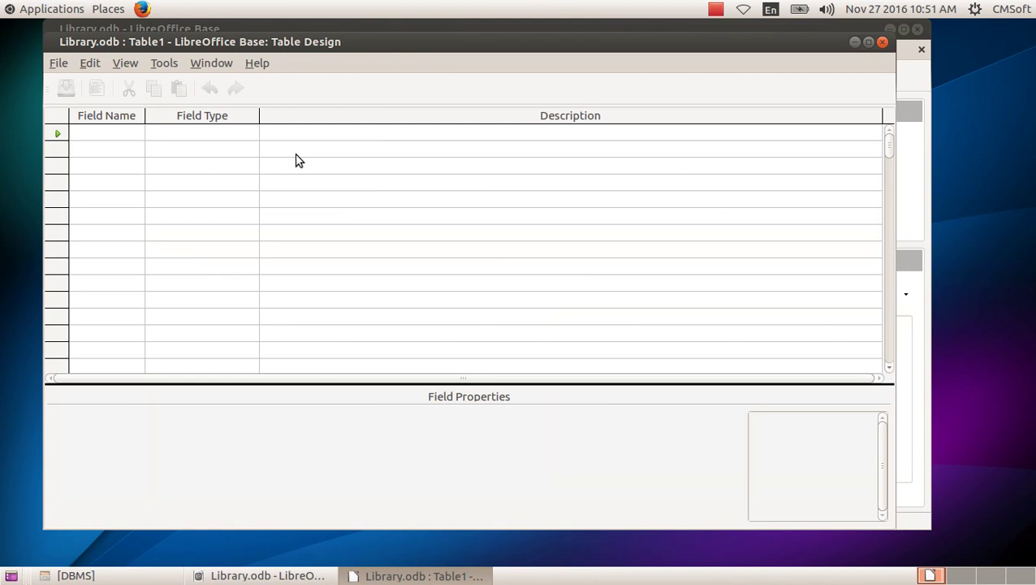
pyautogui.click(104, 130)
pyautogui.write('Book_No')
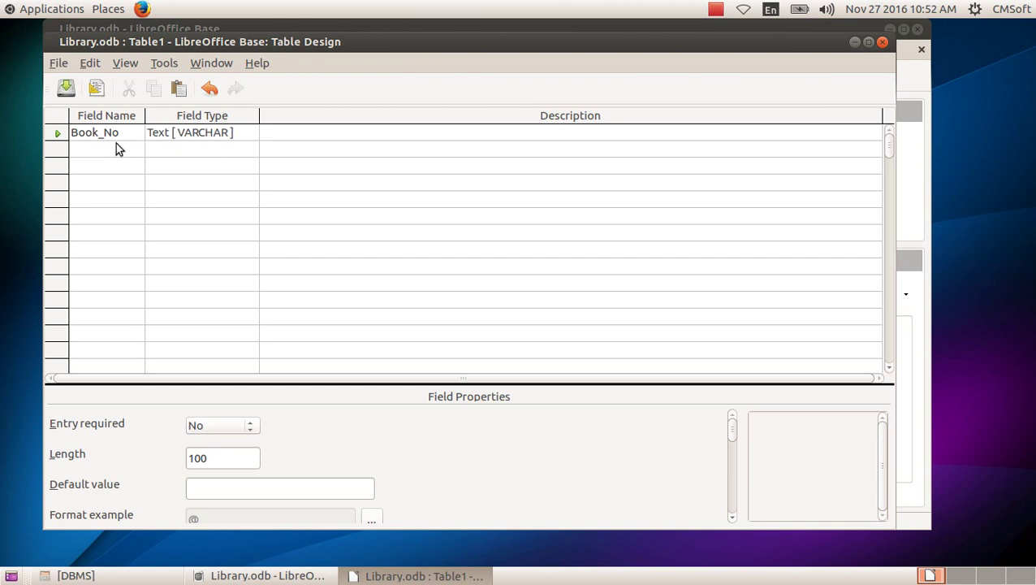
pyautogui.click(242, 138)
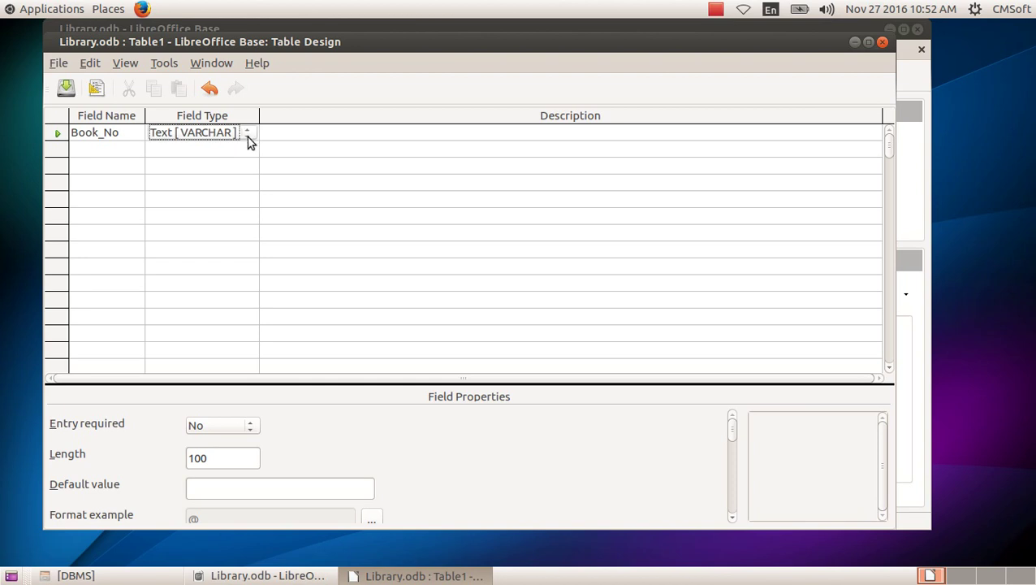
pyautogui.click(248, 140)
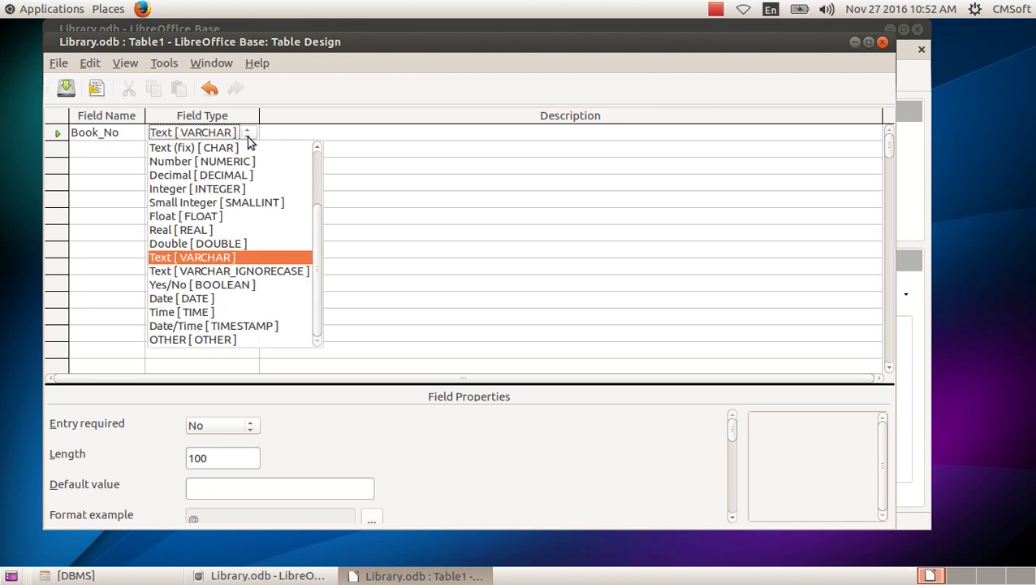
pyautogui.click(249, 162)
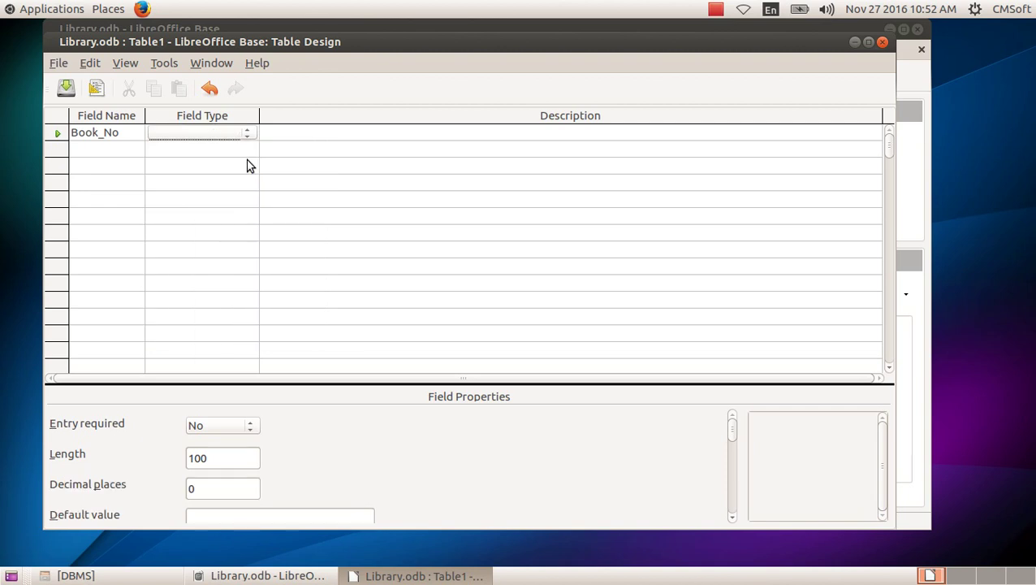
# - Add the fields Book_Name and Author below Book_No, both with the type Text [ VARCHAR ]
pyautogui.click(119, 150)
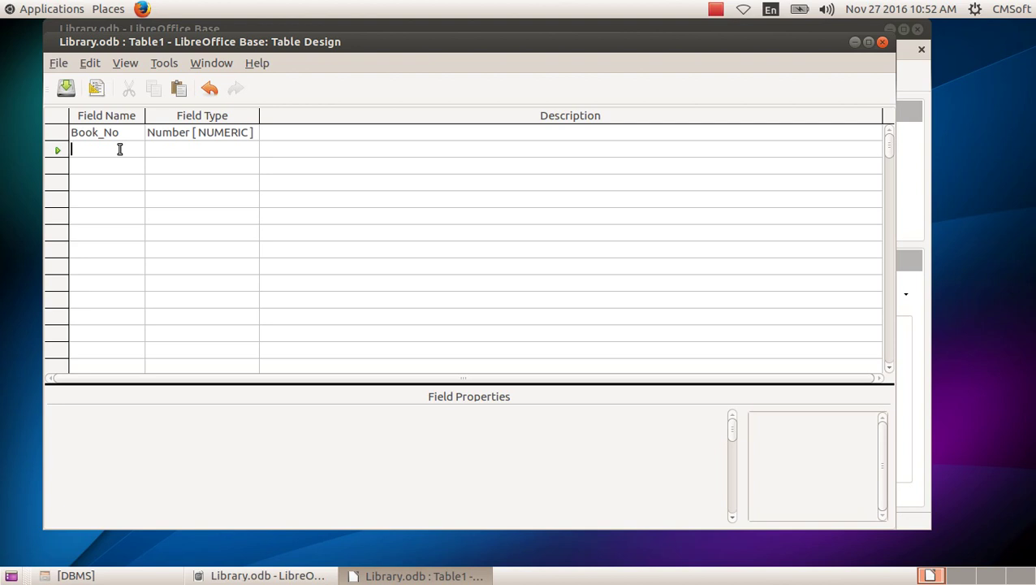
pyautogui.write('Boo')
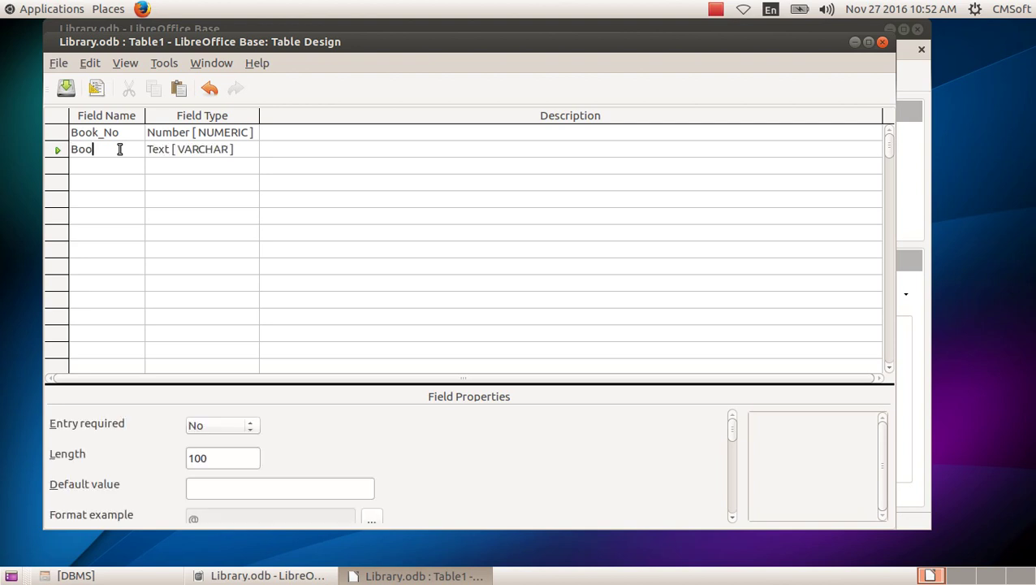
pyautogui.write('k_Name')
pyautogui.click(209, 154)
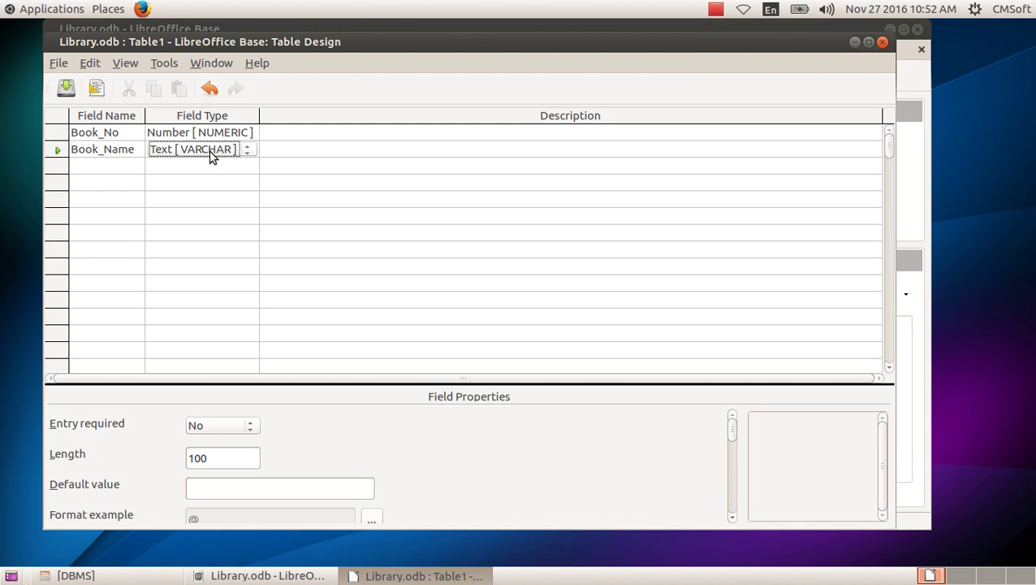
pyautogui.click(114, 166)
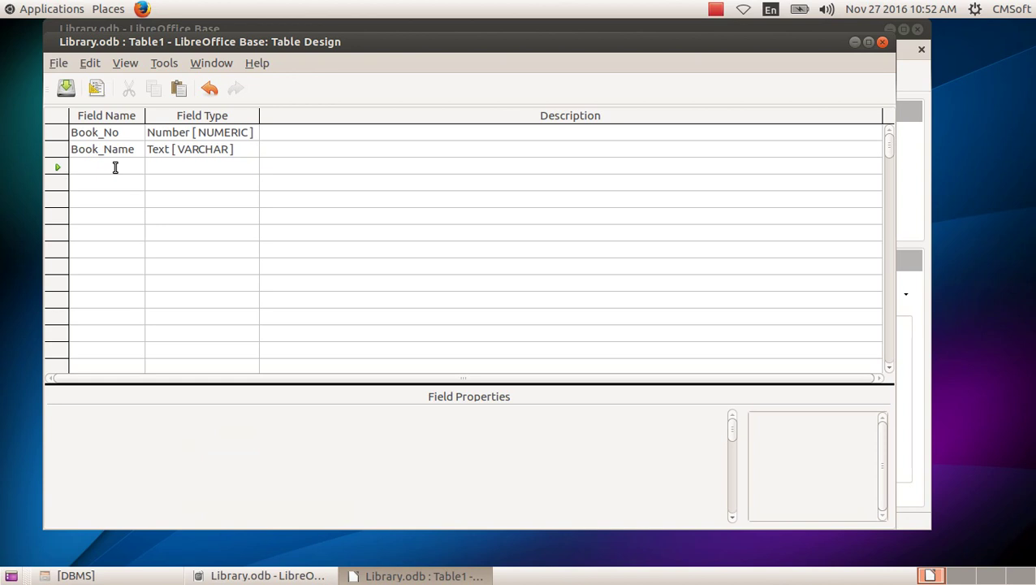
pyautogui.write('Author')
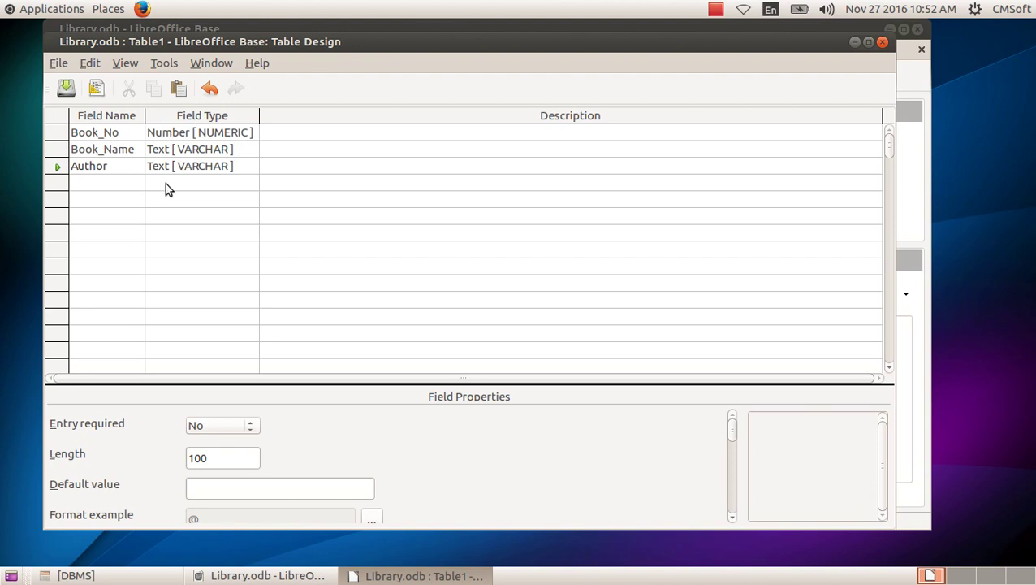
# - Add a Book_Price field below Author with the type Decimal [ DECIMAL ]
pyautogui.click(133, 182)
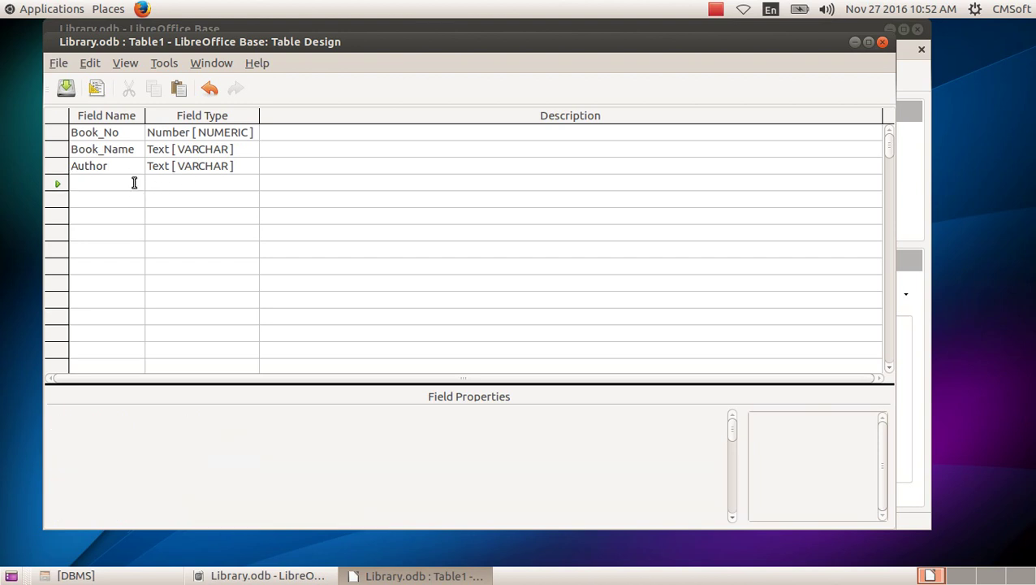
pyautogui.write('B')
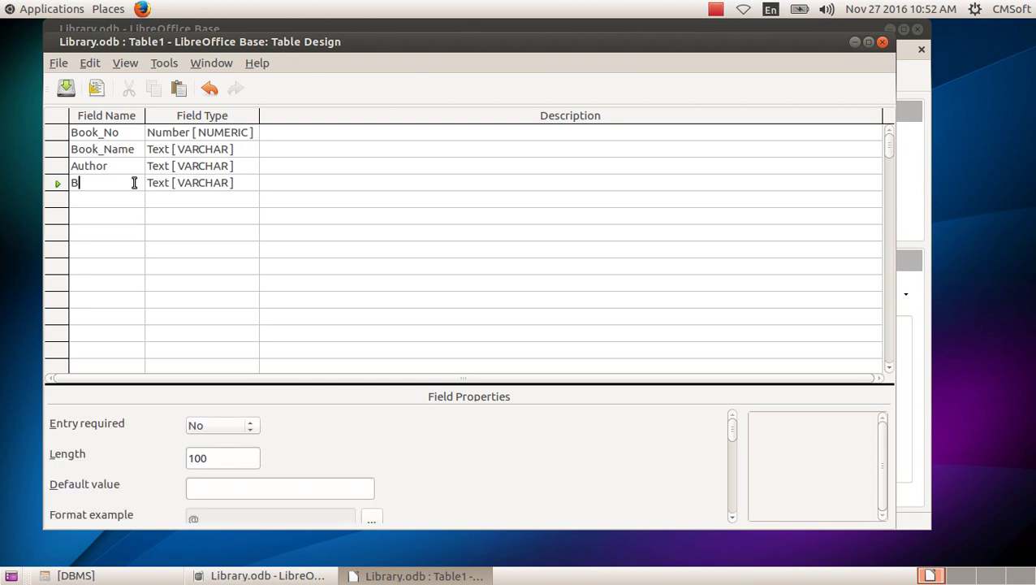
pyautogui.write('ook_Price')
pyautogui.click(186, 189)
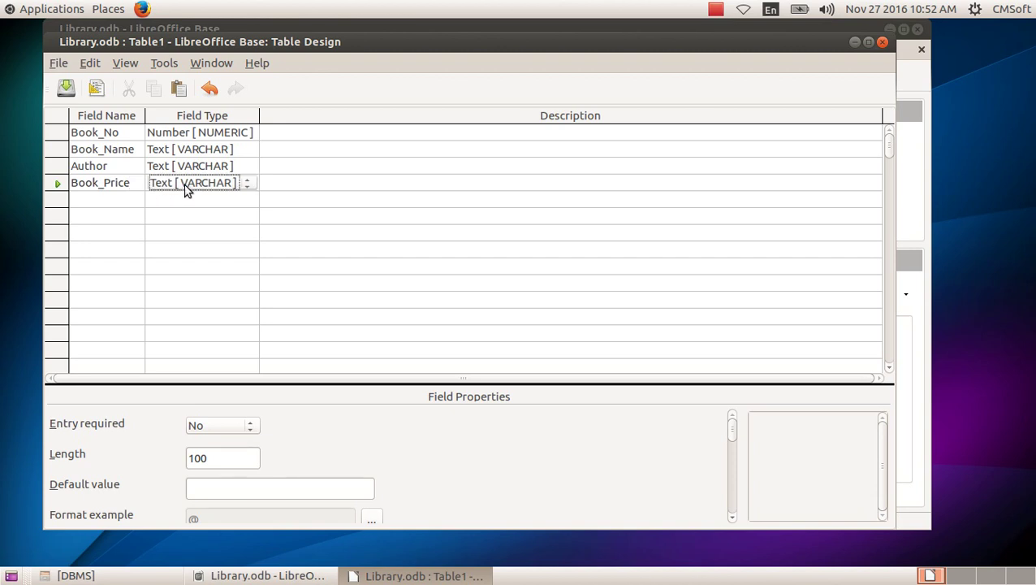
pyautogui.click(247, 186)
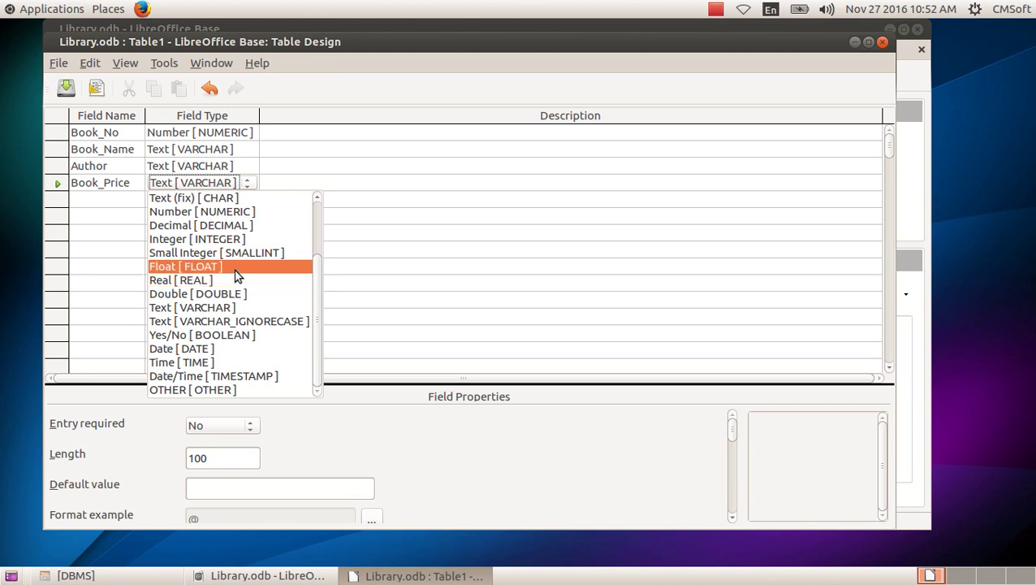
pyautogui.click(249, 227)
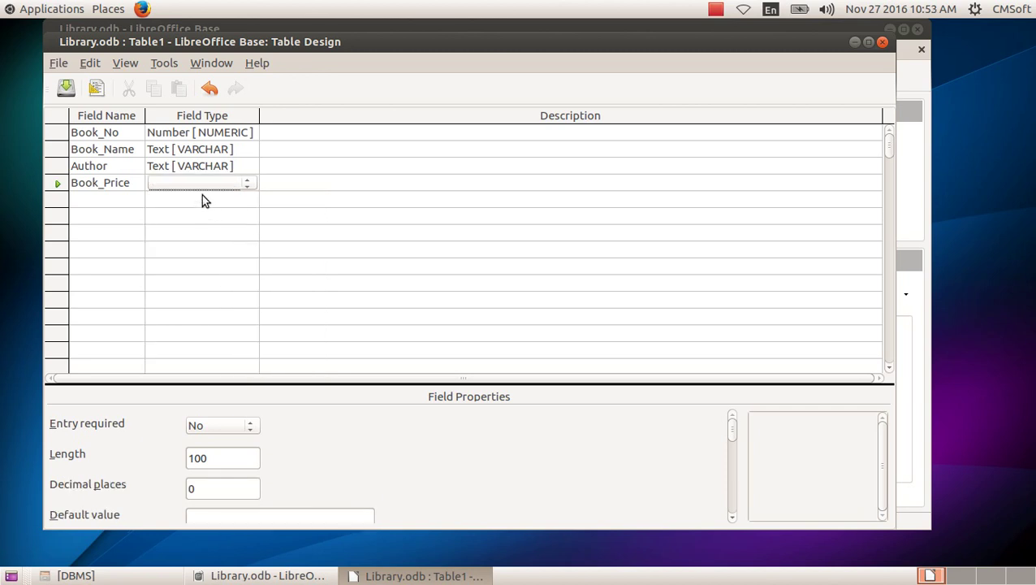
# - Add a Date_of_Purchase field below Book_Price with the type Date [ DATE ]
pyautogui.click(128, 198)
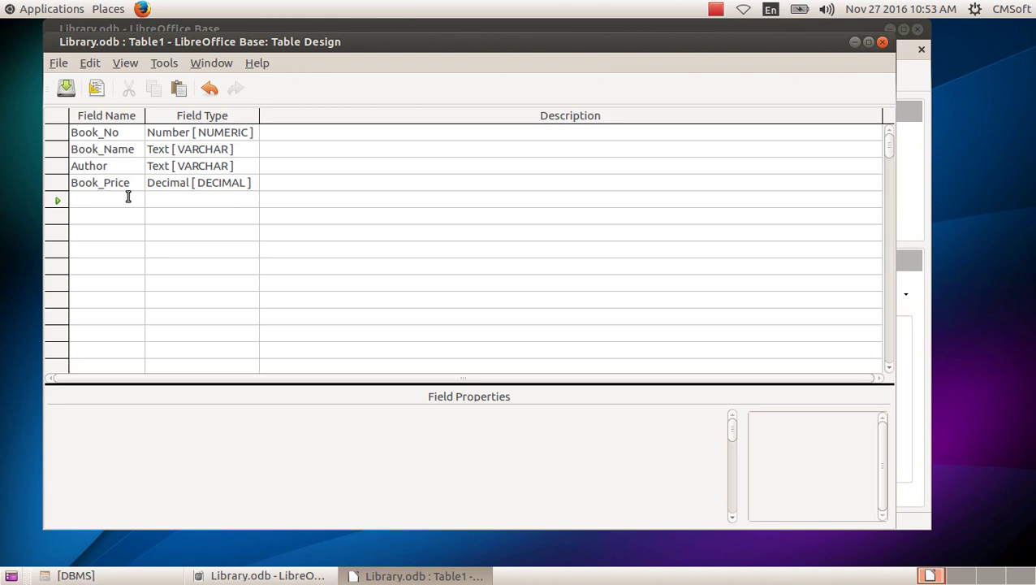
pyautogui.write('Dat')
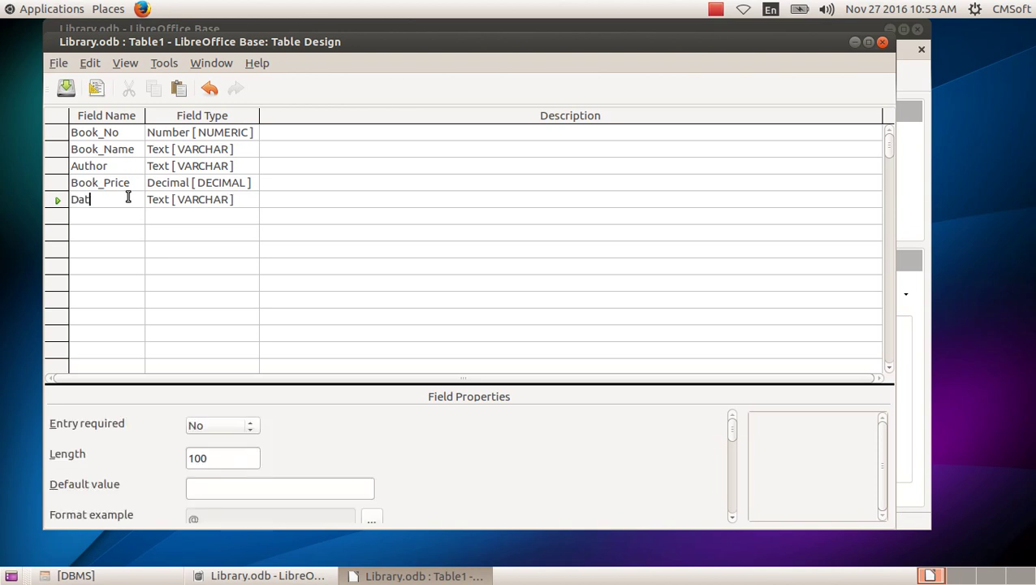
pyautogui.write('e_of_Purcha')
pyautogui.write('se')
pyautogui.click(250, 204)
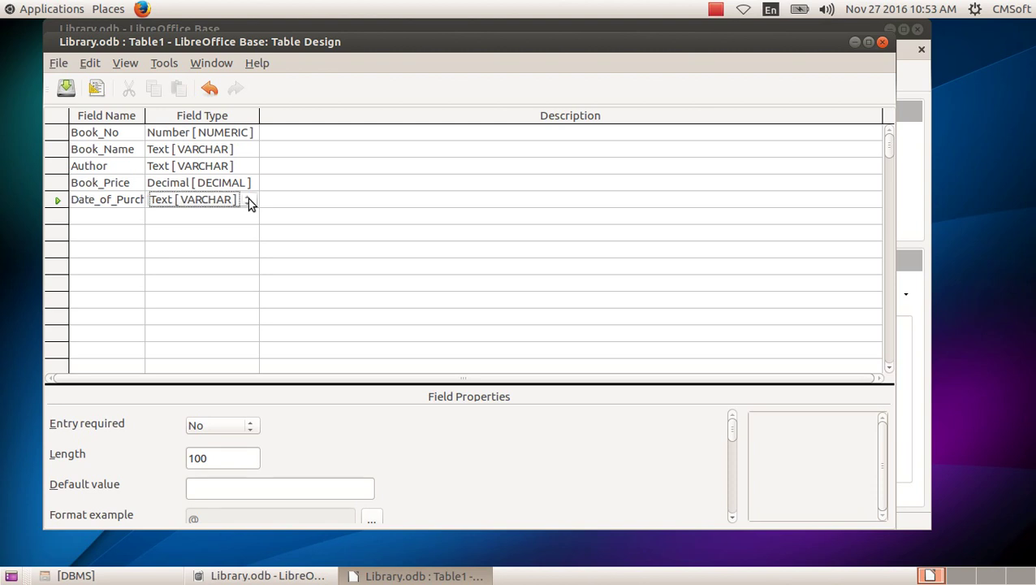
pyautogui.click(249, 201)
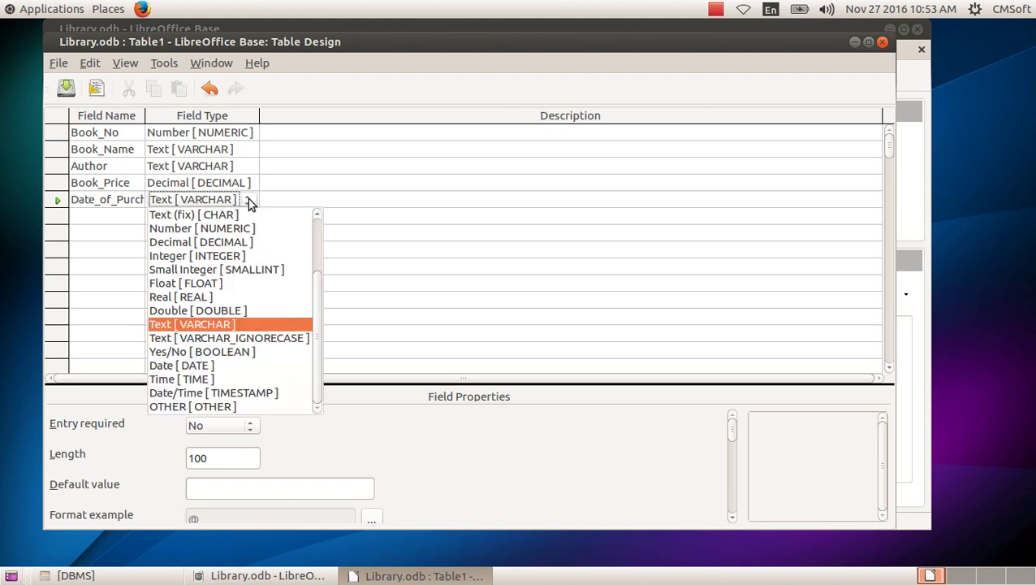
pyautogui.click(218, 364)
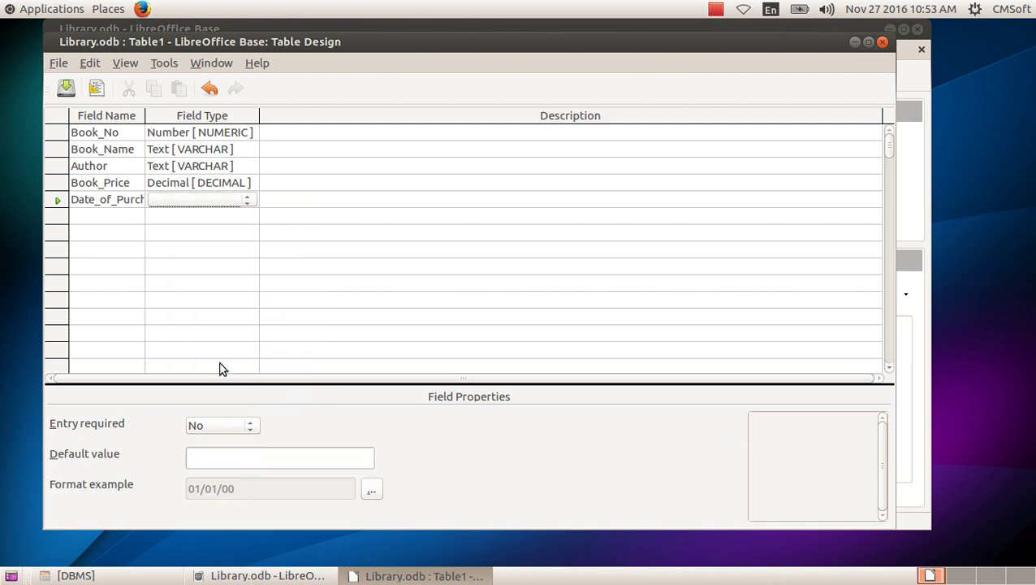
# - Add a Cover_Image field below Date_of_Purchase with the type Image [ LONGVARBINARY ]
pyautogui.click(102, 214)
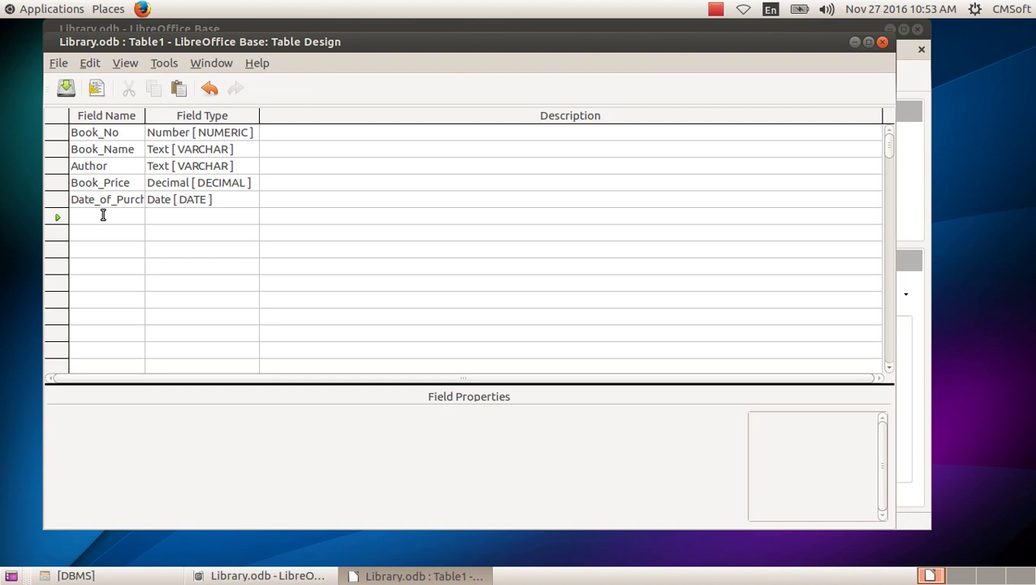
pyautogui.write('Cover')
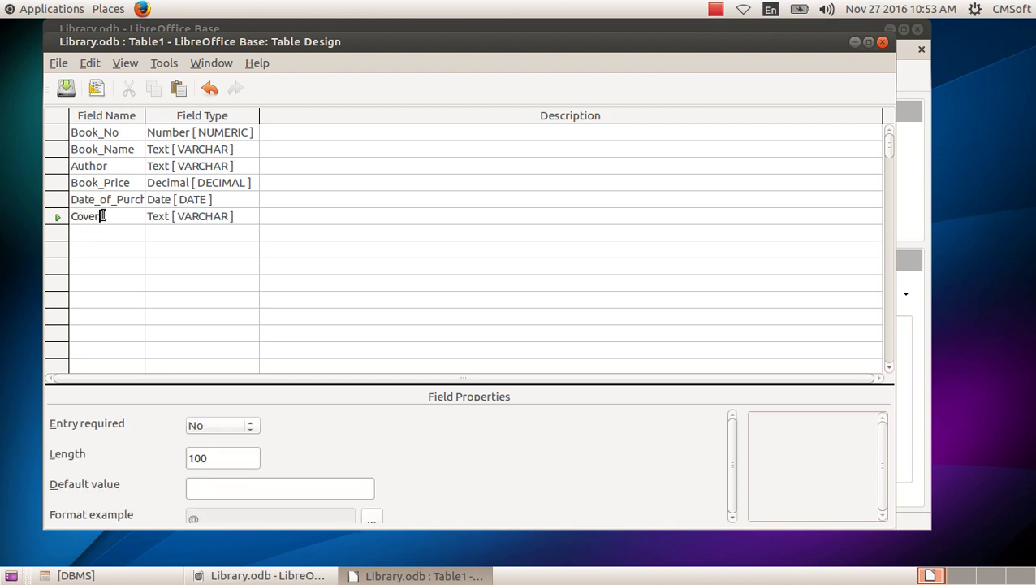
pyautogui.write(' Image')
pyautogui.click(218, 217)
pyautogui.click(247, 217)
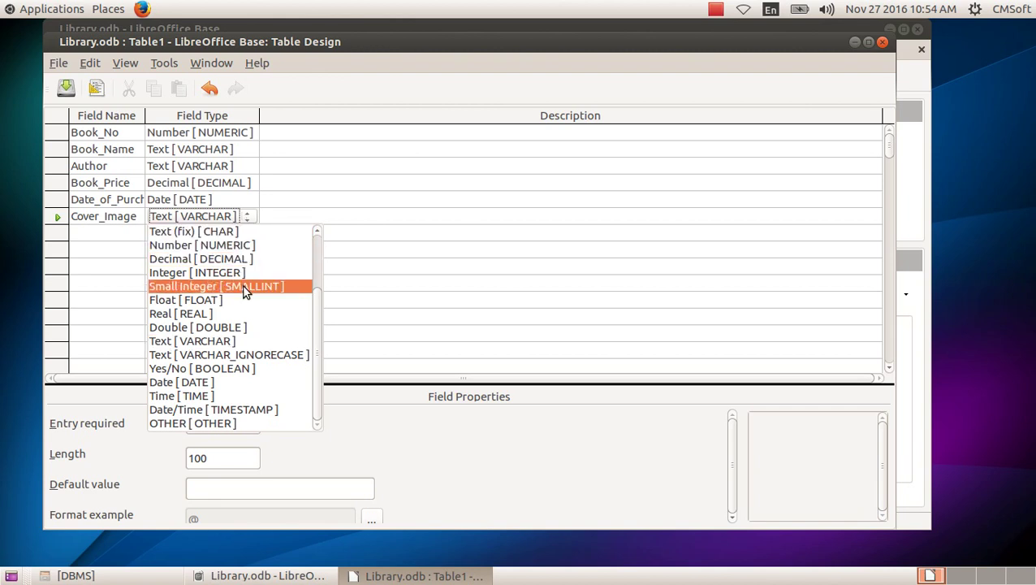
pyautogui.moveTo(314, 339); pyautogui.dragTo(320, 296)
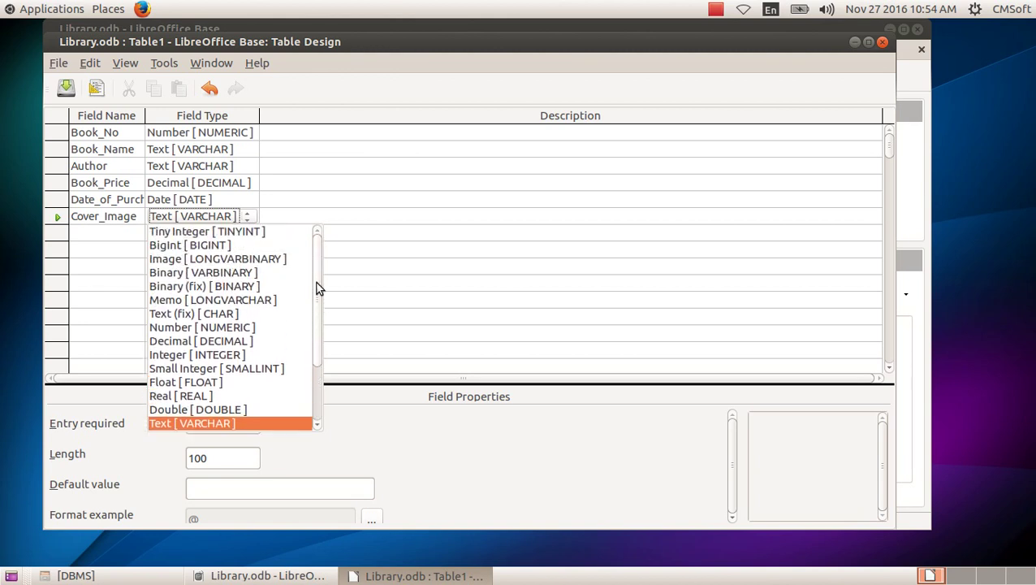
pyautogui.click(285, 259)
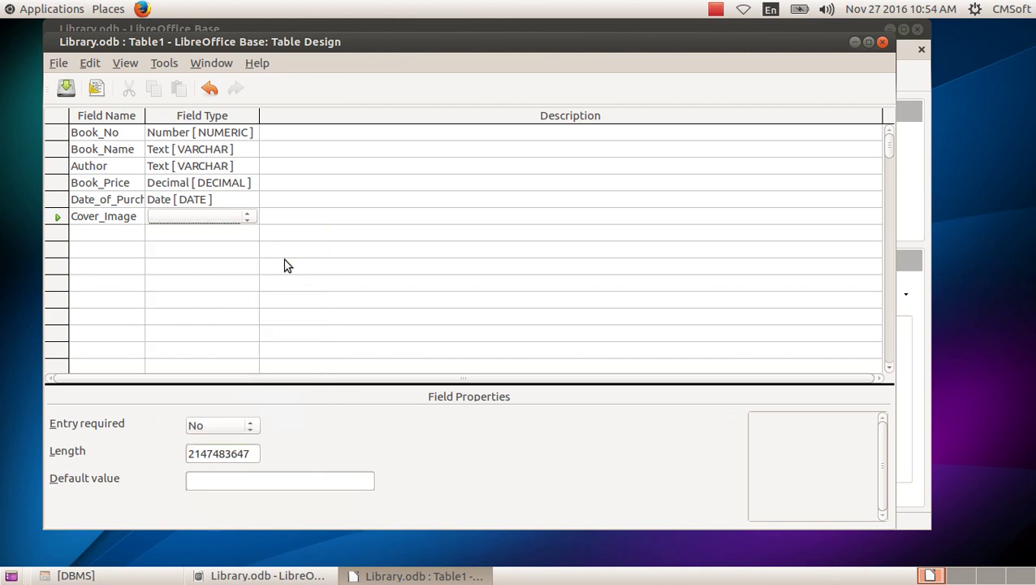
pyautogui.click(130, 235)
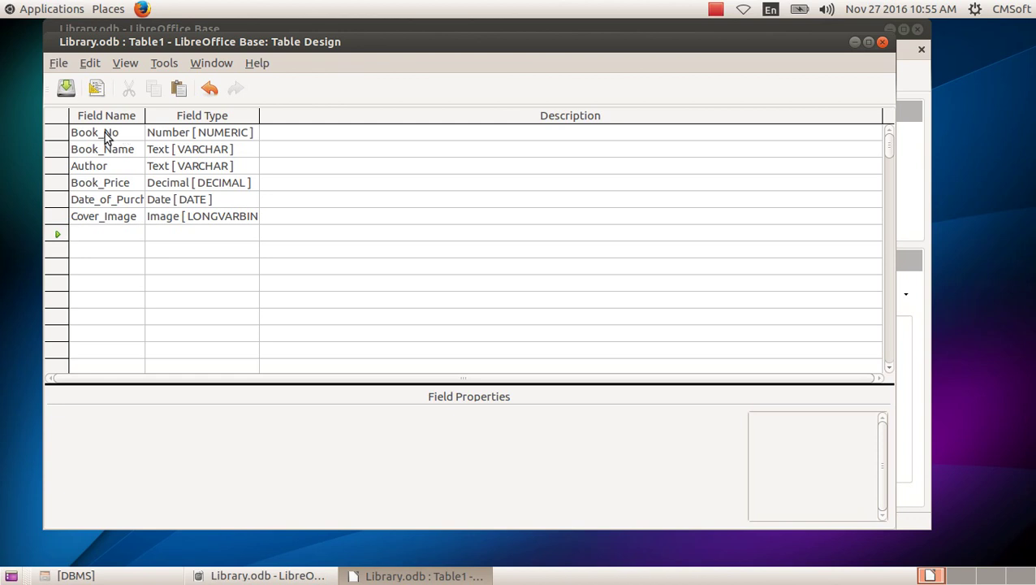
# - Set the Book_No field as the table's primary key
pyautogui.click(57, 135)
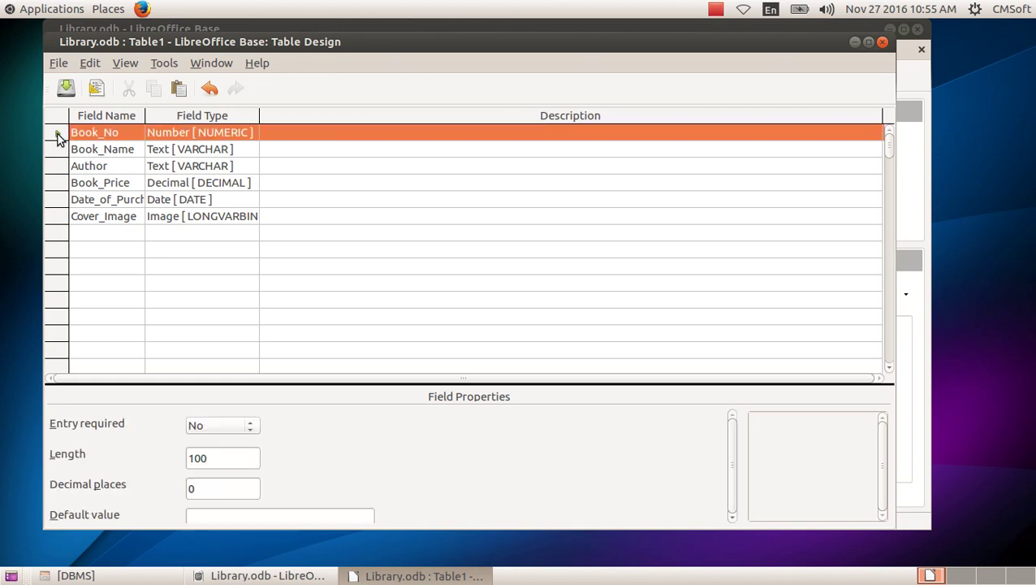
pyautogui.rightClick(58, 135)
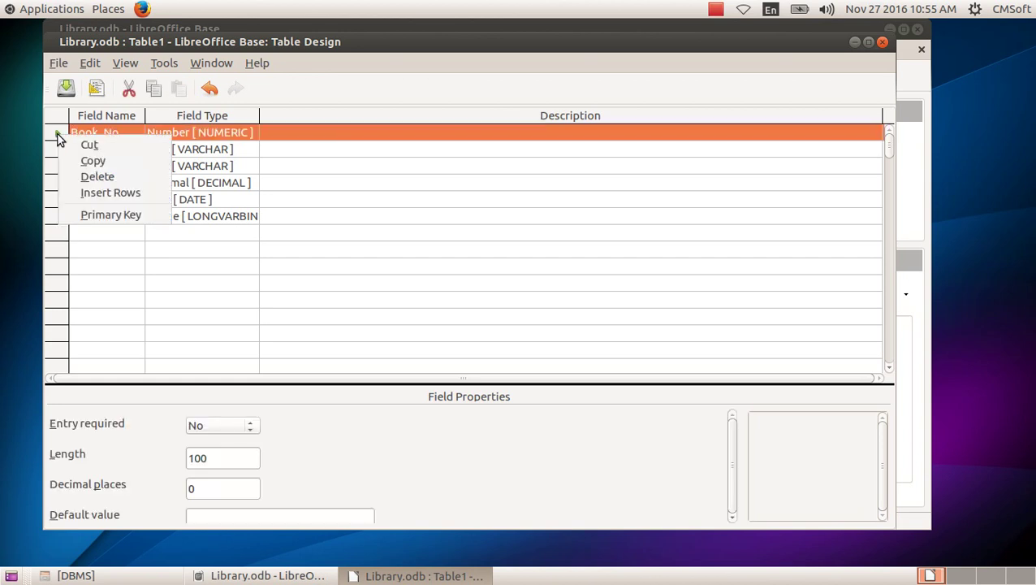
pyautogui.click(130, 215)
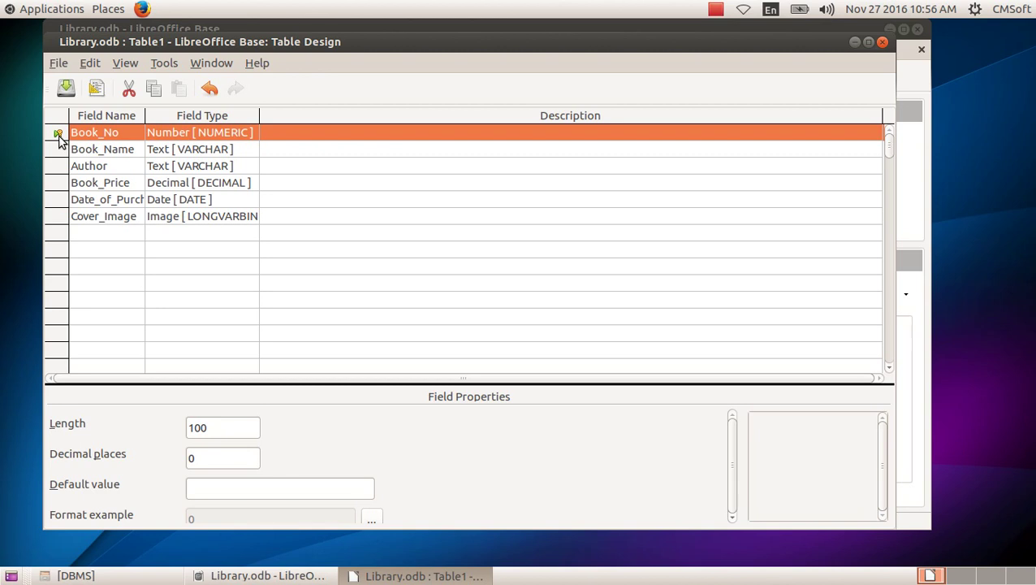
# - Save the table as Table_Book_Details and close its design window
pyautogui.click(71, 94)
pyautogui.click(504, 270)
pyautogui.press('BackSpace')
pyautogui.write('_')
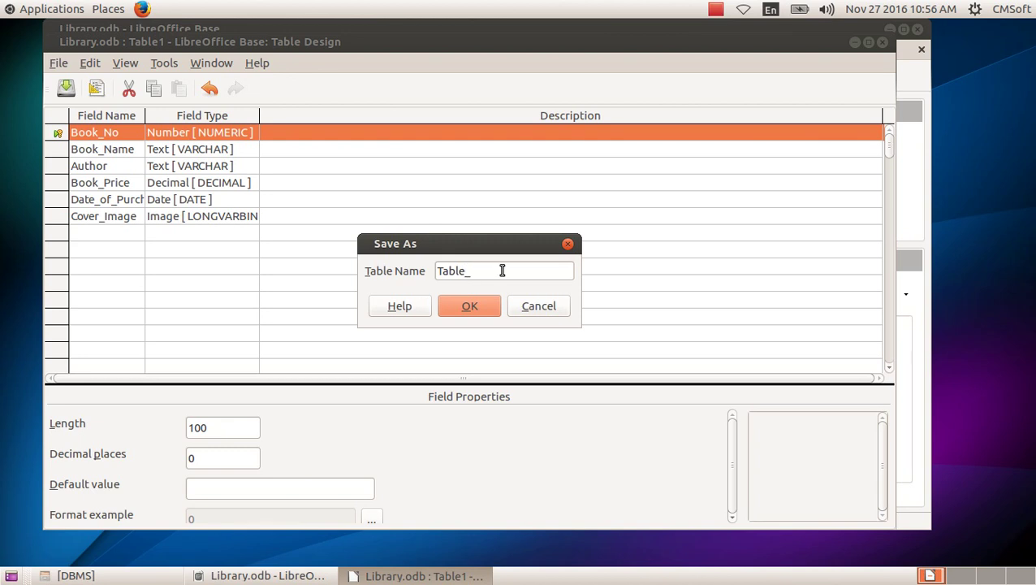
pyautogui.write('Book_Details')
pyautogui.click(460, 312)
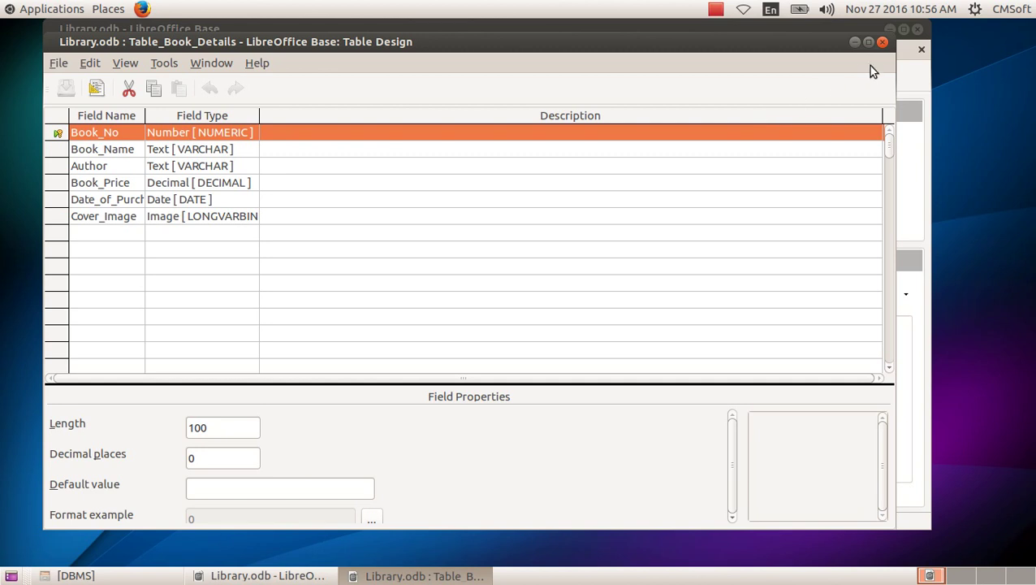
pyautogui.click(882, 43)
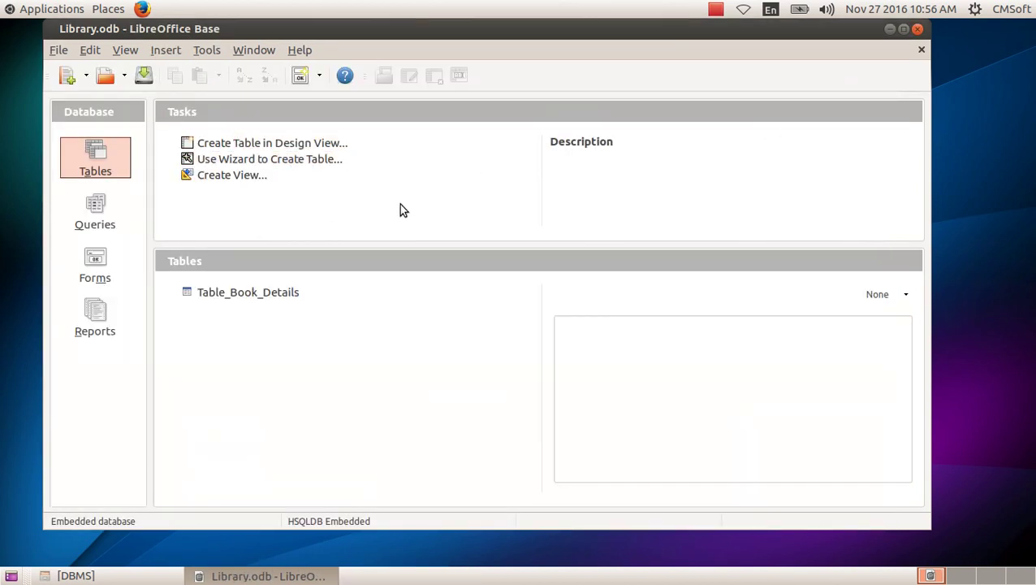
# - Open Table_Book_Details in data view to check its columns, and close it again
pyautogui.doubleClick(256, 294)
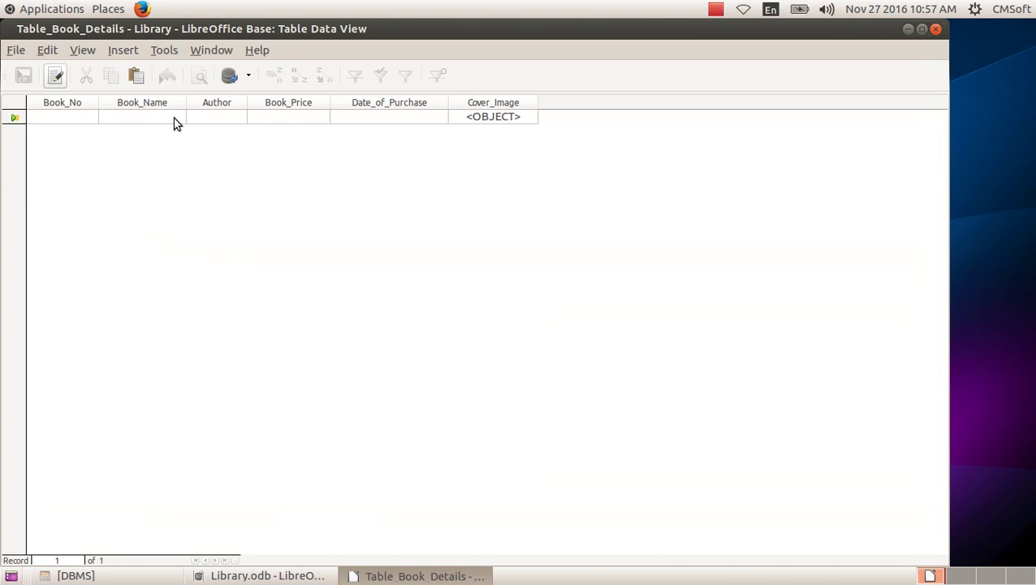
pyautogui.click(934, 30)
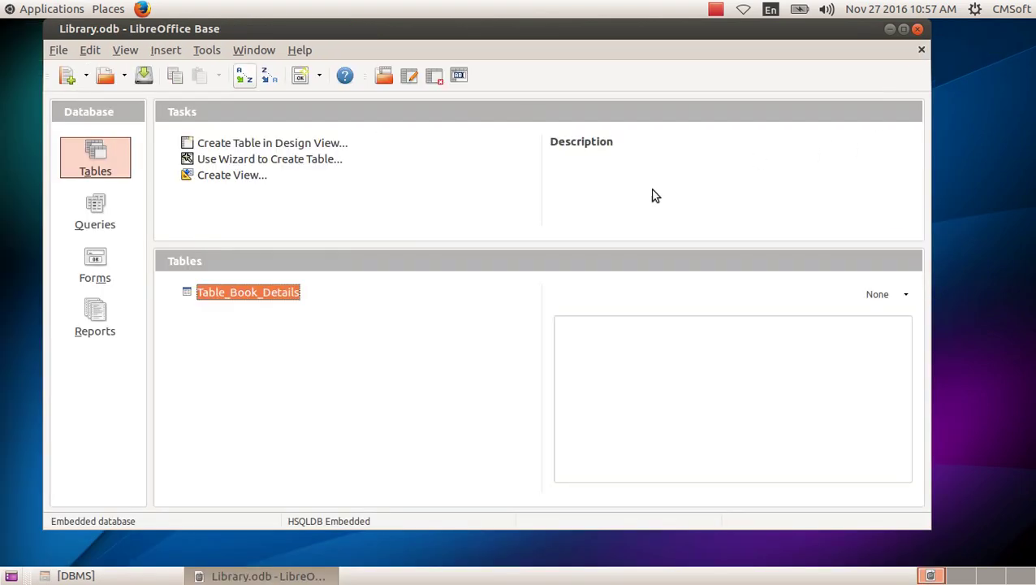
pyautogui.click(715, 12)
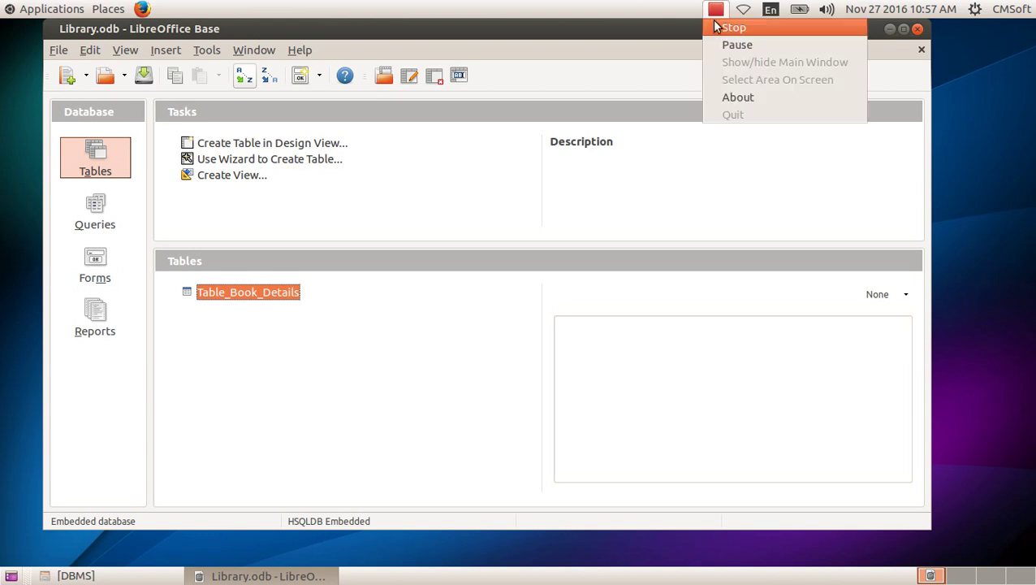